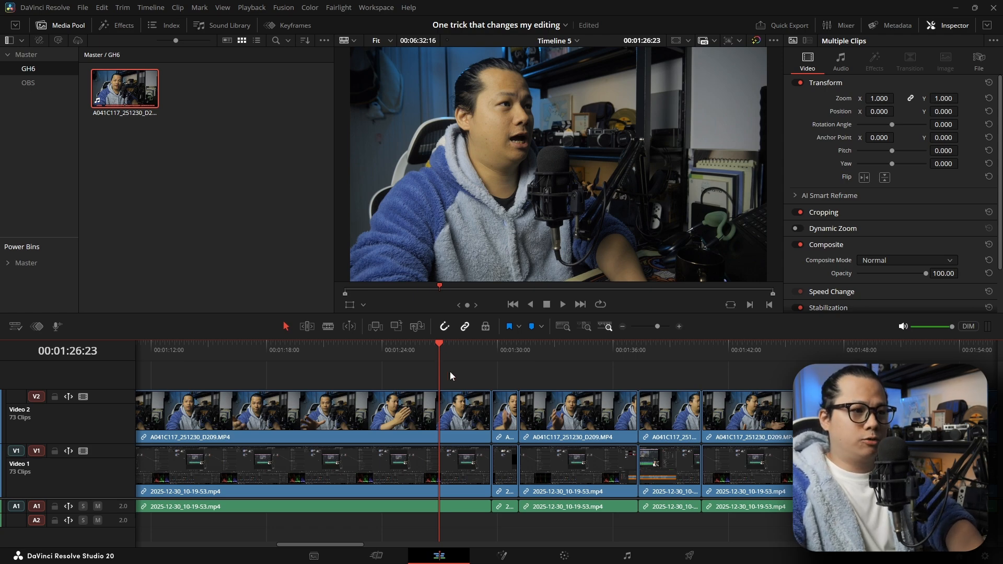
pyautogui.hscroll(3, 455, 374)
pyautogui.hscroll(-2, 438, 381)
pyautogui.click(376, 396)
pyautogui.hscroll(-4, 470, 396)
pyautogui.keyDown('alt'); pyautogui.click(588, 397); pyautogui.keyUp('alt')
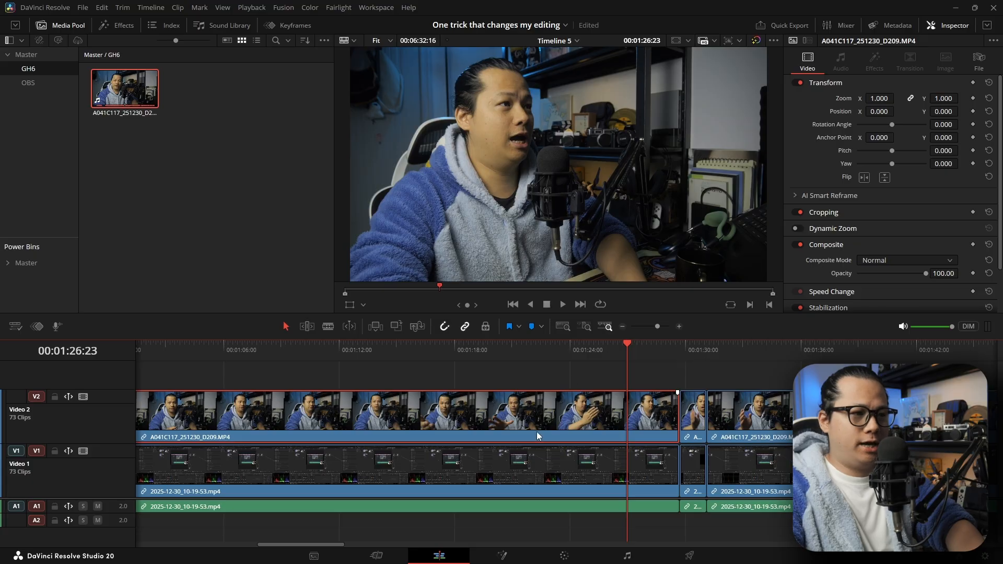
pyautogui.click(609, 463)
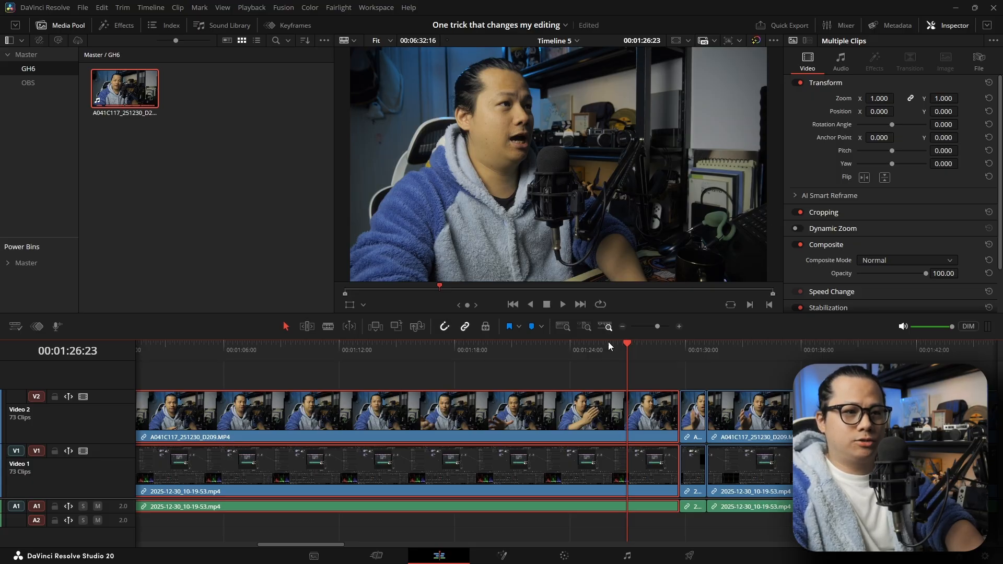
pyautogui.click(591, 372)
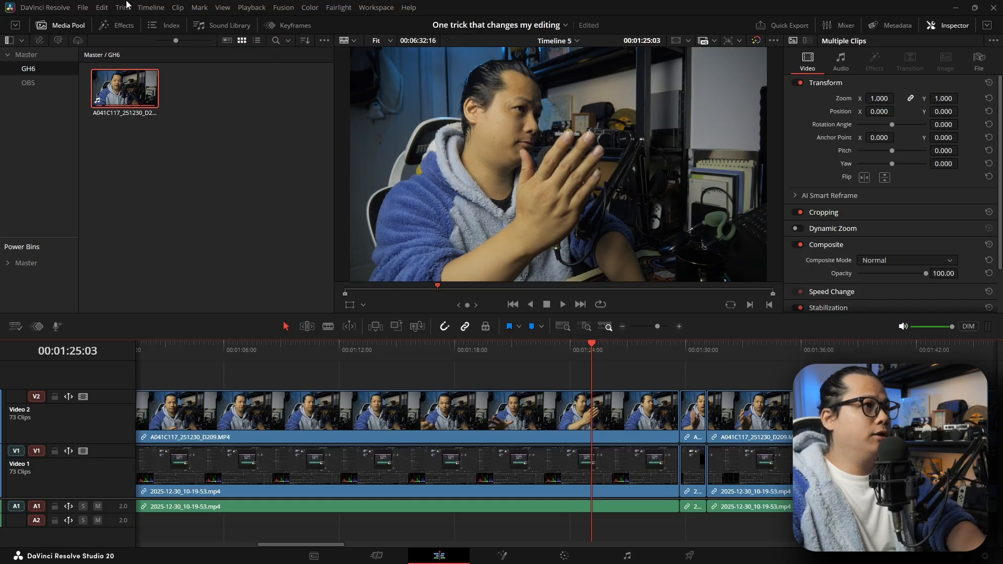
# - Open the project "how to edit on a slow computer" from the Project Manager
pyautogui.click(85, 9)
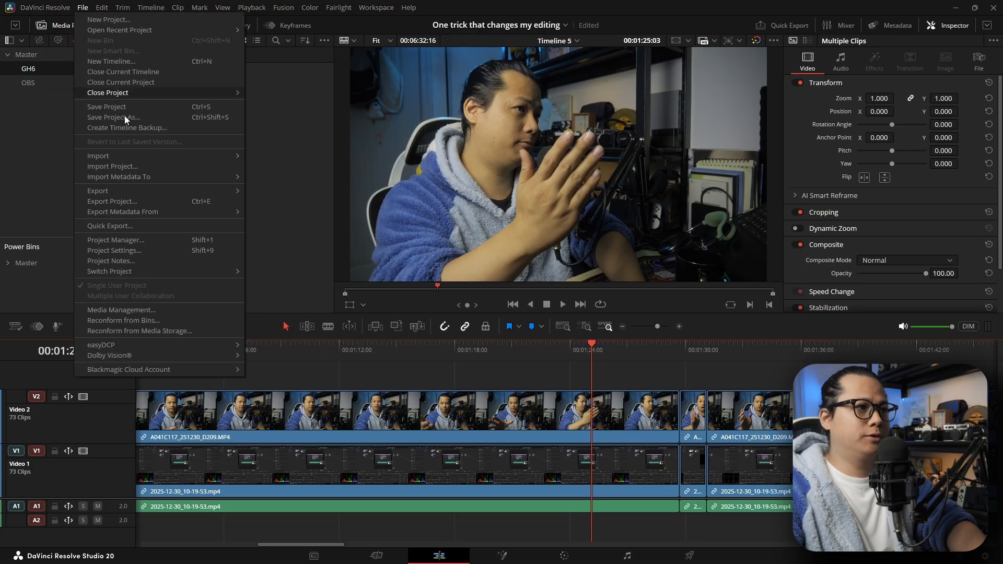
pyautogui.click(160, 237)
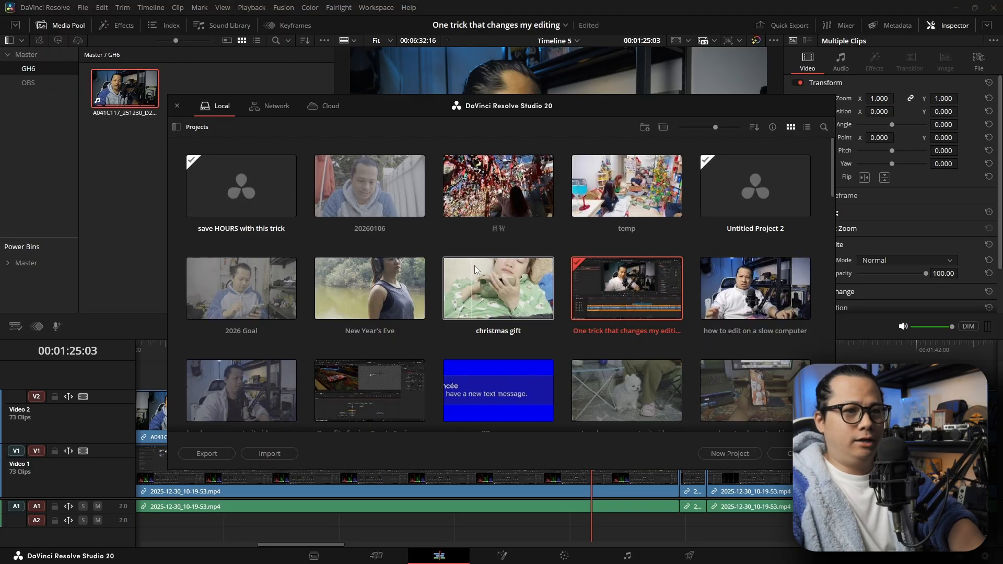
pyautogui.doubleClick(754, 289)
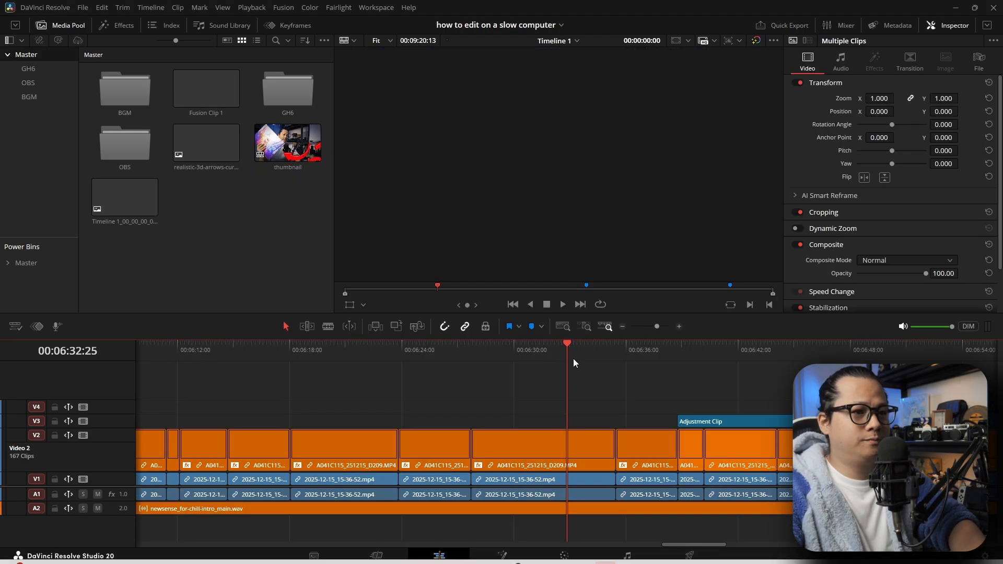
# - Move the playhead to about 00:06:32:03 and copy the A041C115_251215_D209.MP4 clip there on Video 2
pyautogui.click(537, 359)
pyautogui.hscroll(4, 521, 364)
pyautogui.hscroll(-4, 516, 364)
pyautogui.moveTo(505, 356); pyautogui.dragTo(553, 358)
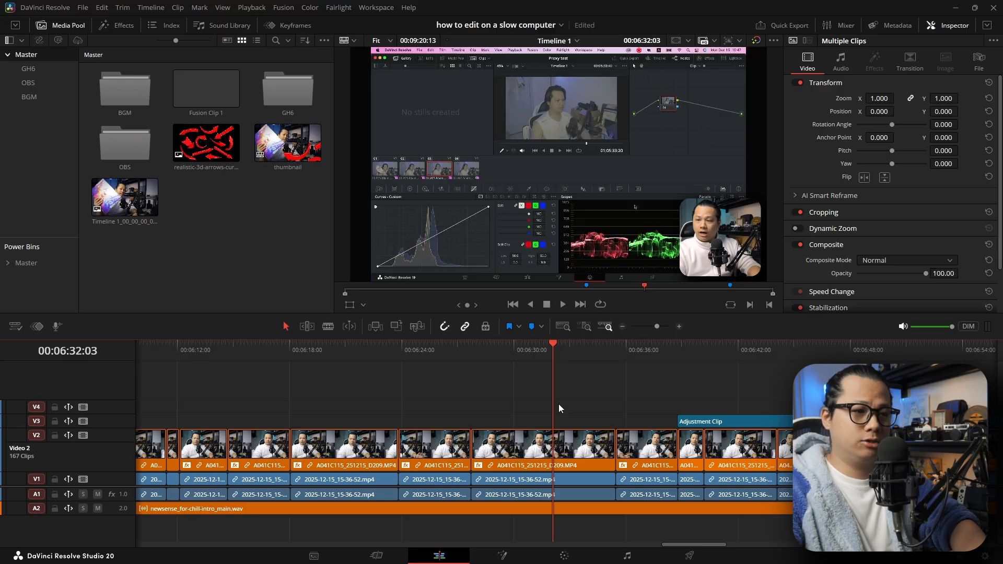
pyautogui.click(569, 435)
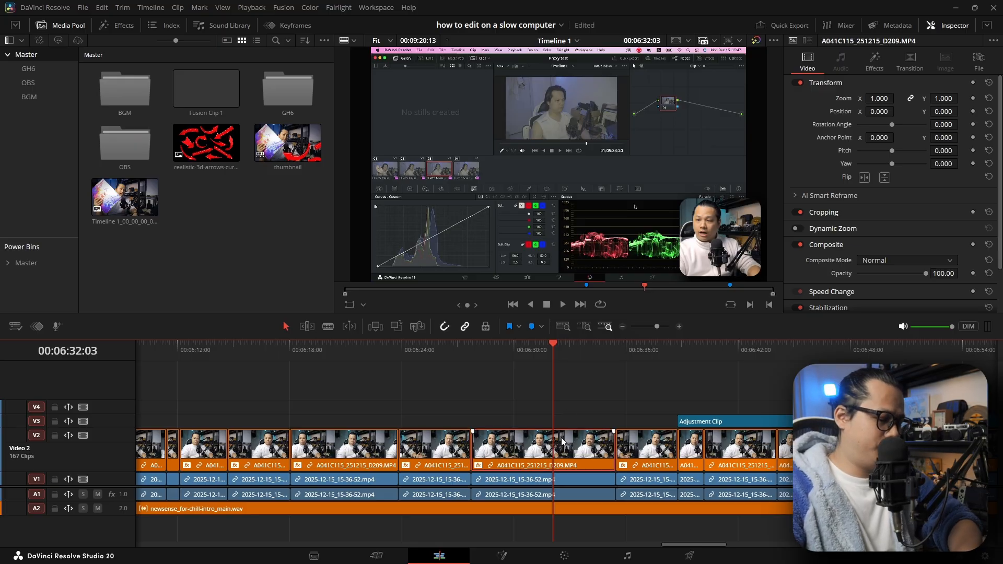
pyautogui.rightClick(571, 441)
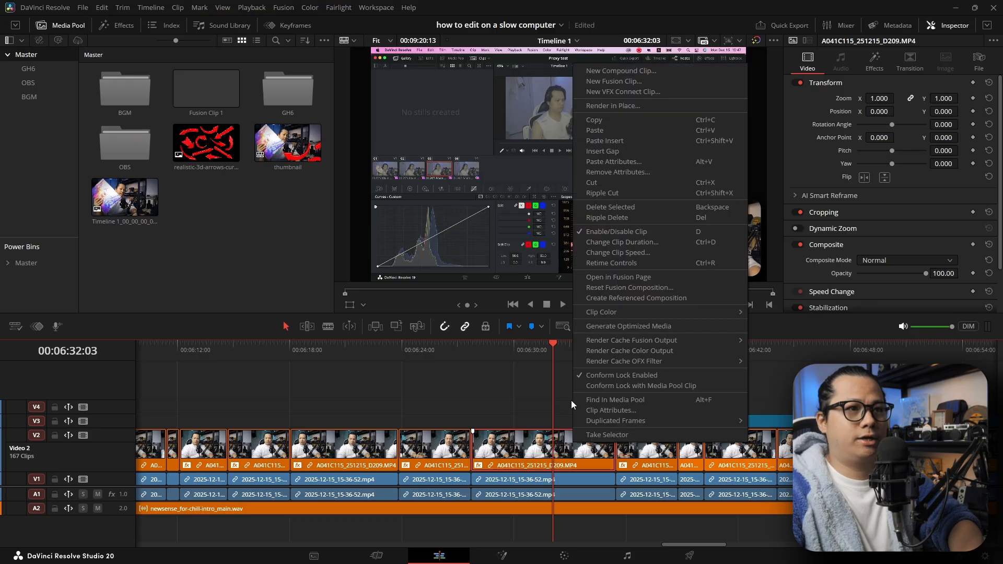
pyautogui.click(614, 130)
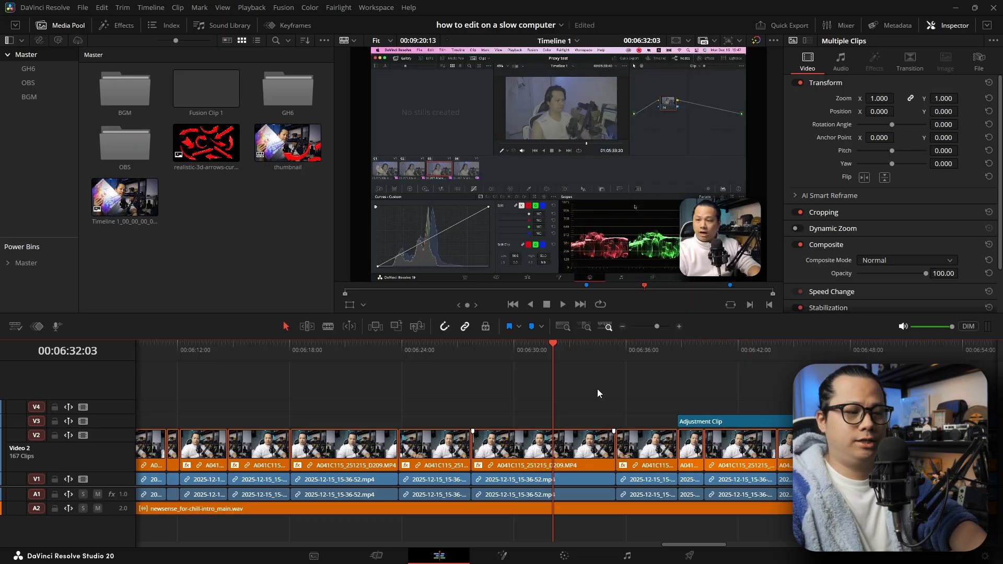
# - Switch back to the project "One trick that changes my editing" and place the playhead at about 00:01:18:22 on Timeline 5
pyautogui.click(83, 8)
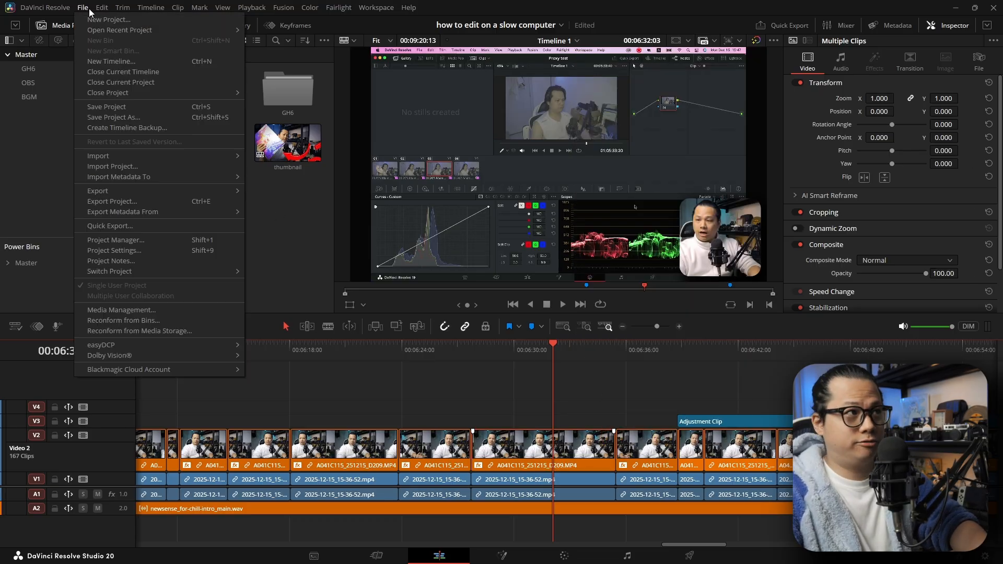
pyautogui.click(149, 240)
pyautogui.click(653, 290)
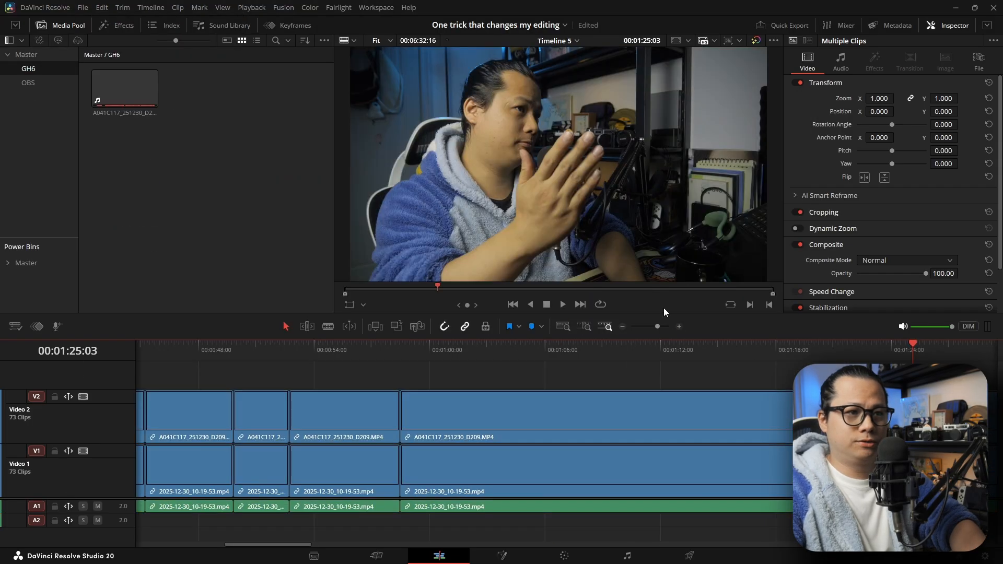
pyautogui.hscroll(4, 538, 349)
pyautogui.click(483, 354)
pyautogui.hscroll(-2, 529, 366)
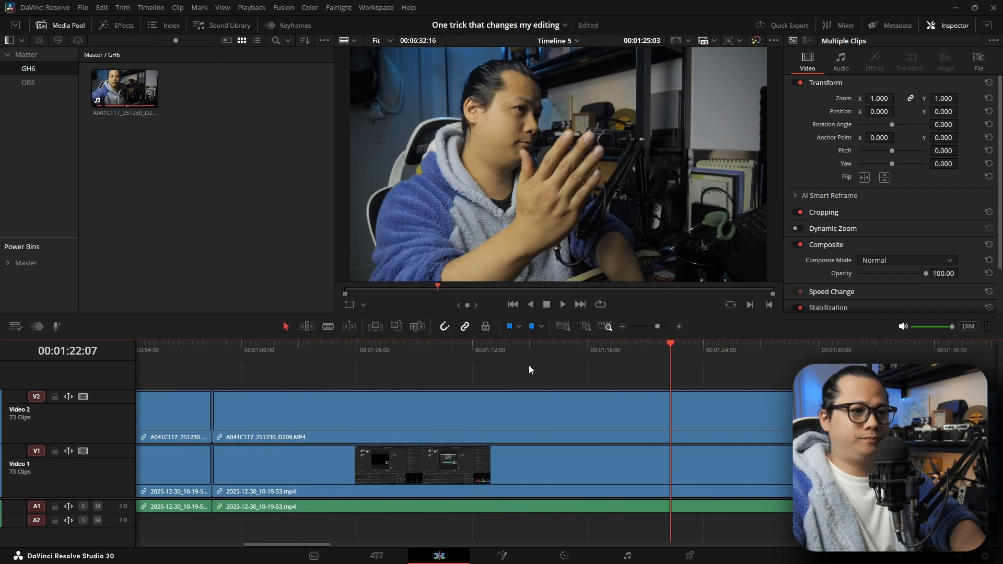
pyautogui.hscroll(3, 528, 365)
pyautogui.click(458, 351)
pyautogui.hscroll(-1, 478, 366)
pyautogui.click(479, 358)
pyautogui.hscroll(-1, 475, 374)
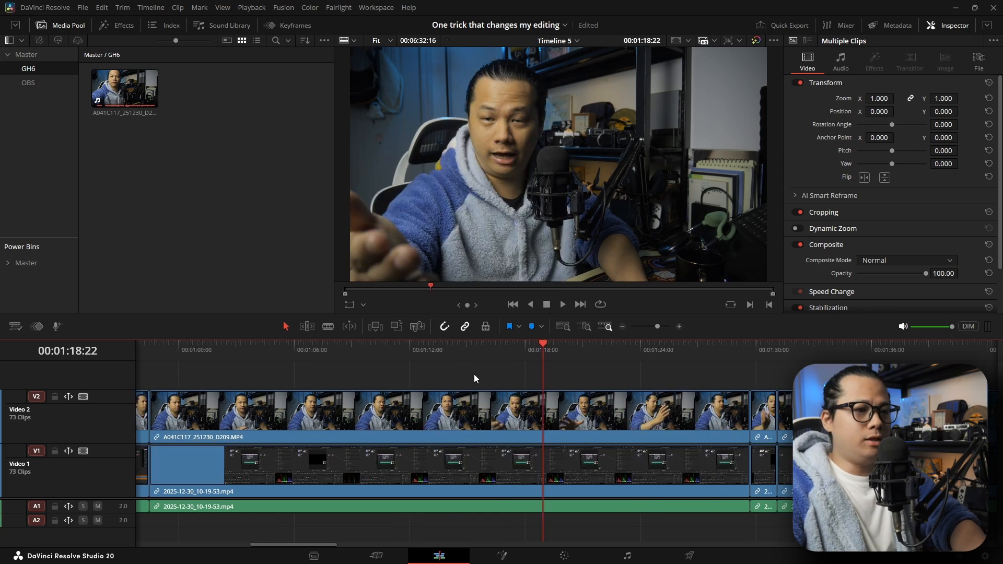
pyautogui.click(572, 409)
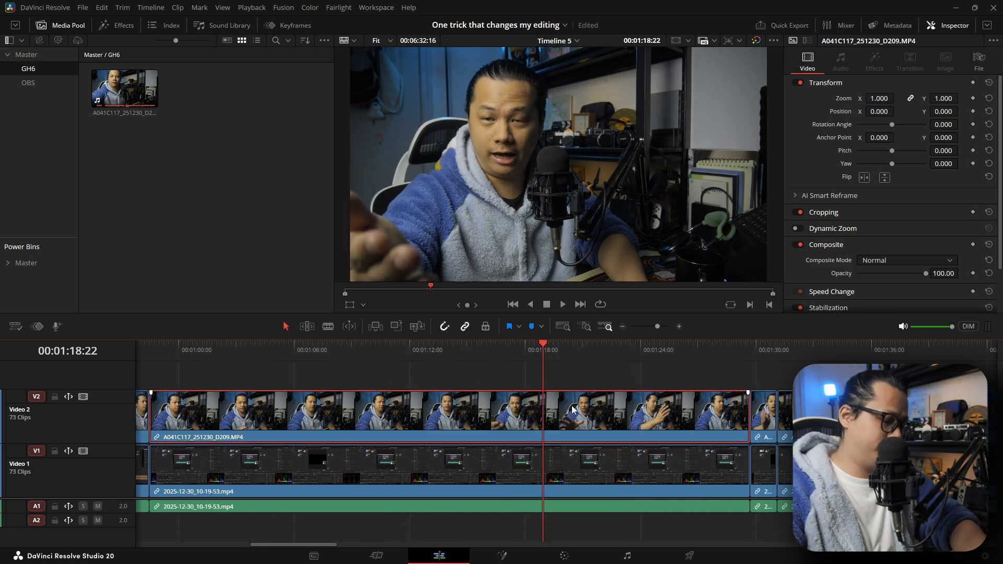
pyautogui.hotkey('alt', 'v')
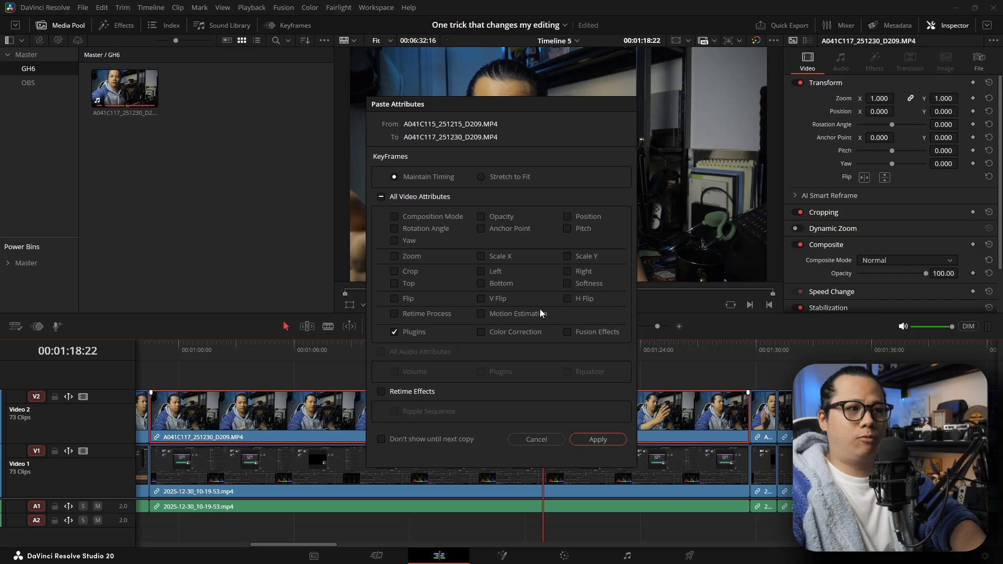
pyautogui.click(535, 439)
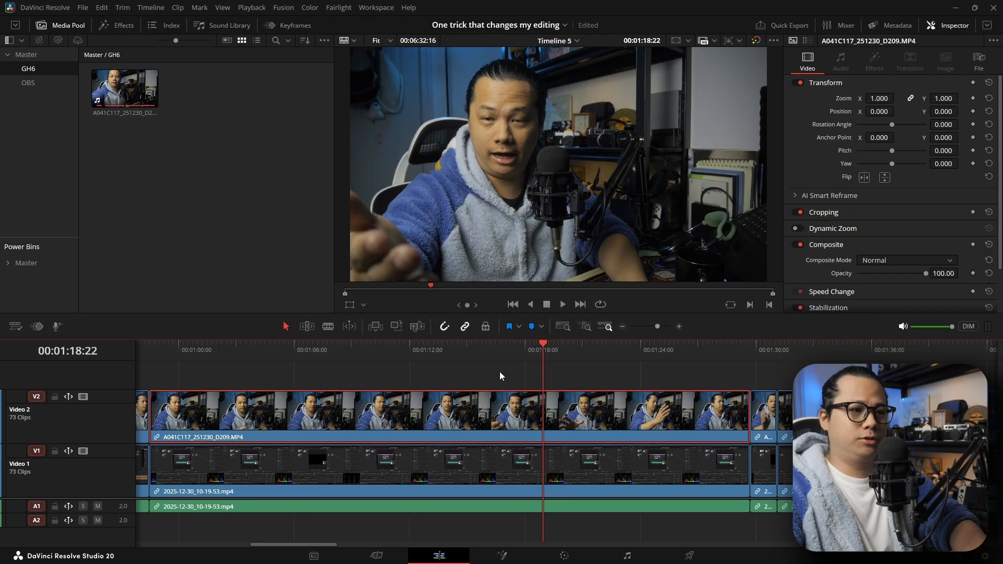
# - Paste only the Plugins attribute from the copied clip onto the Video 2 clip at the playhead and scrub to preview it
pyautogui.rightClick(576, 414)
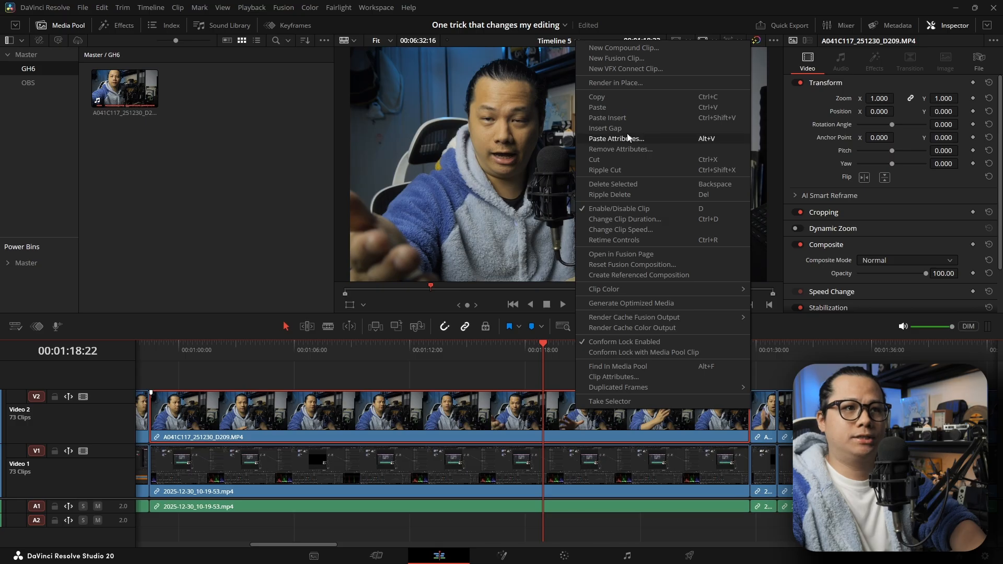
pyautogui.click(718, 139)
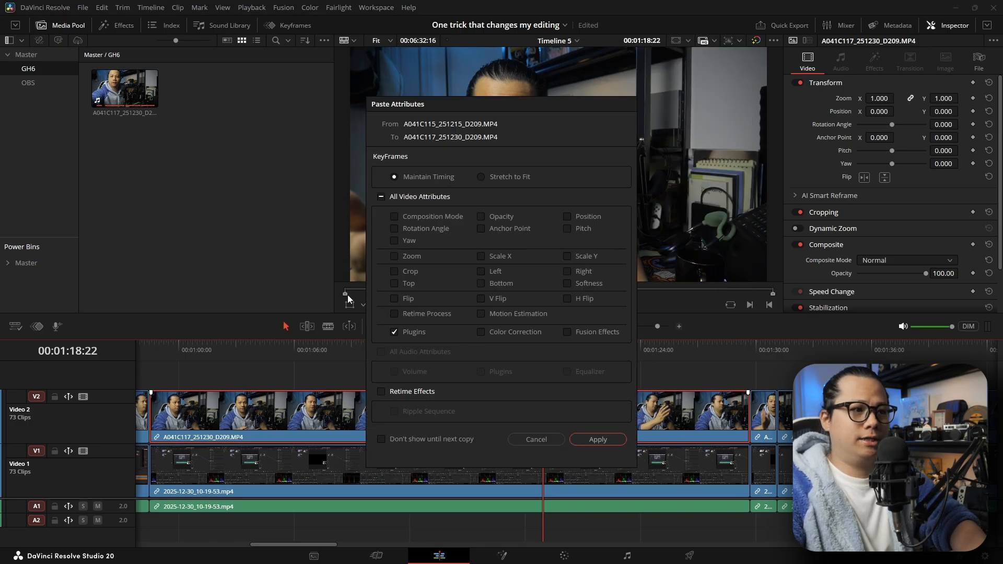
pyautogui.click(382, 197)
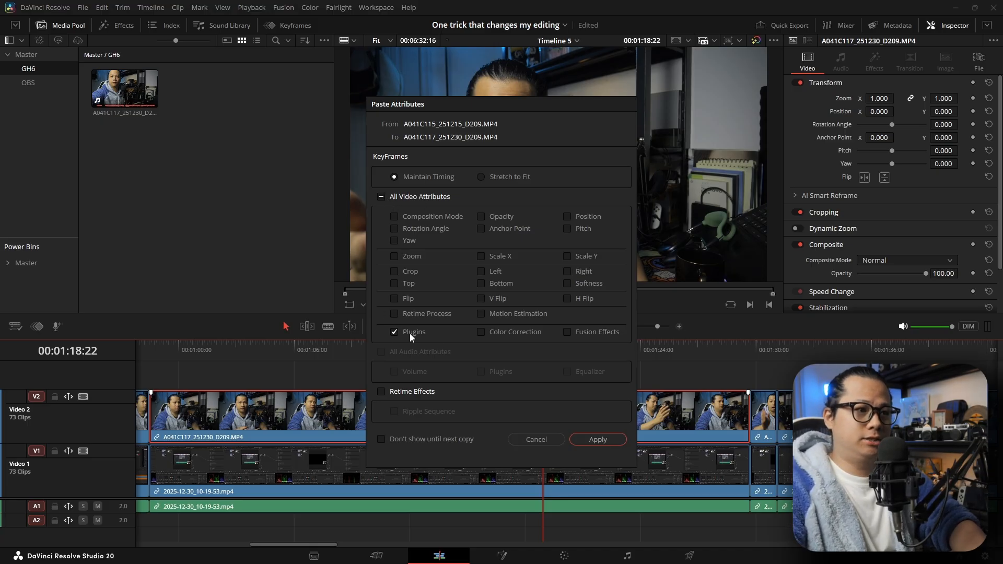
pyautogui.click(597, 440)
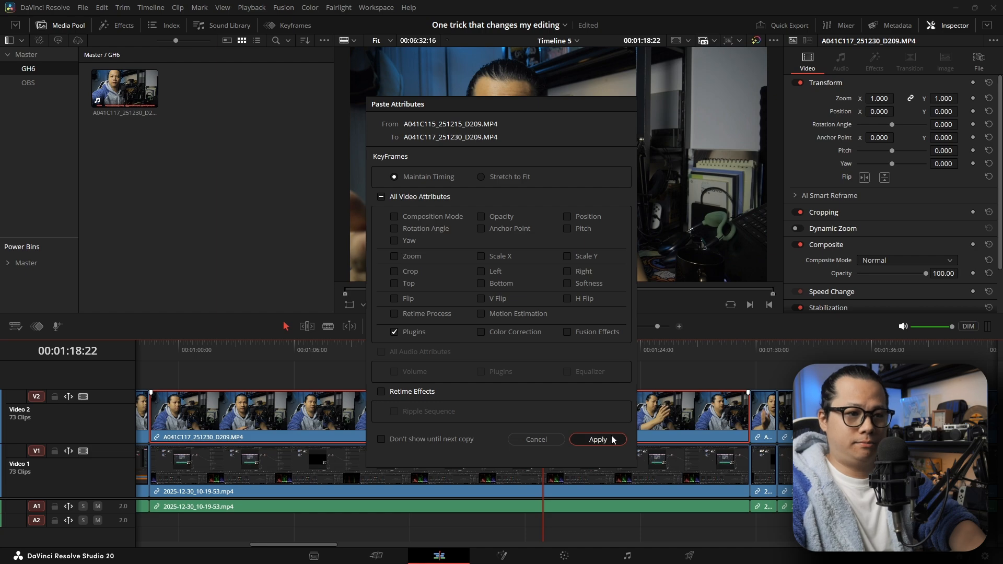
pyautogui.moveTo(575, 353); pyautogui.dragTo(546, 342)
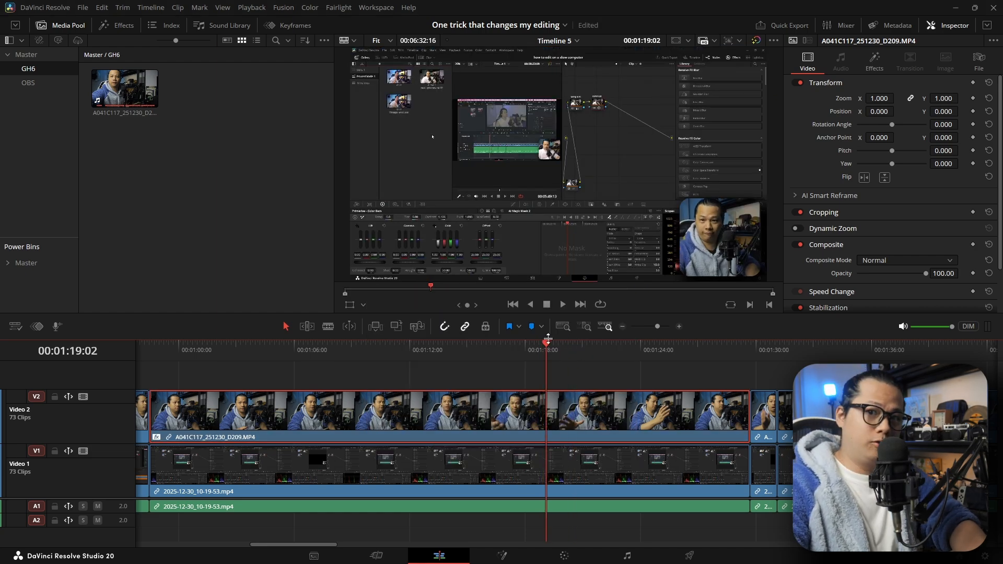
# - Paste the Plugins and Color Correction attributes onto the same Video 2 clip, check the frame at 00:01:18:14 and clear the selection
pyautogui.click(550, 421)
pyautogui.click(569, 382)
pyautogui.keyDown('alt'); pyautogui.click(566, 409); pyautogui.keyUp('alt')
pyautogui.rightClick(573, 408)
pyautogui.click(638, 126)
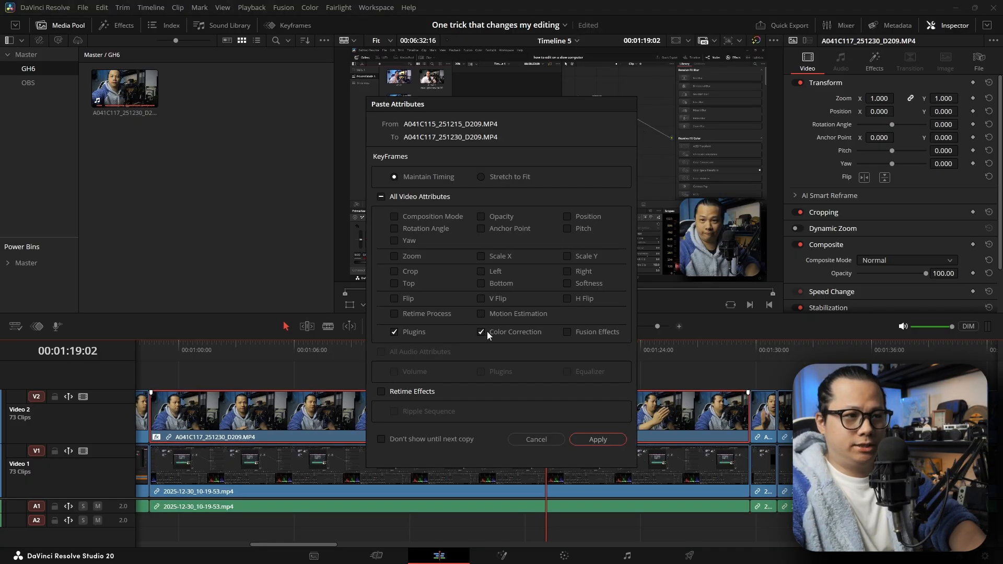
pyautogui.click(601, 441)
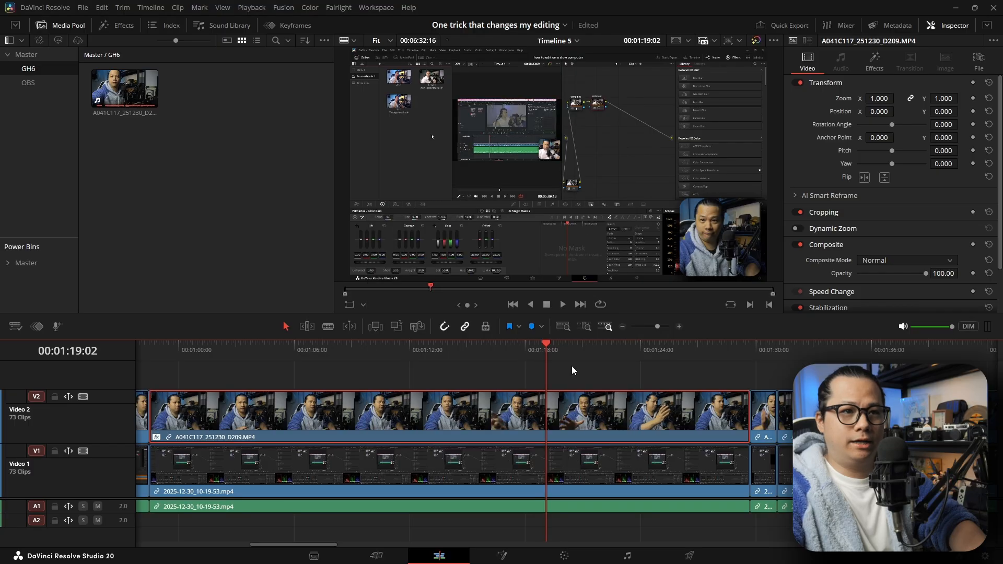
pyautogui.click(536, 349)
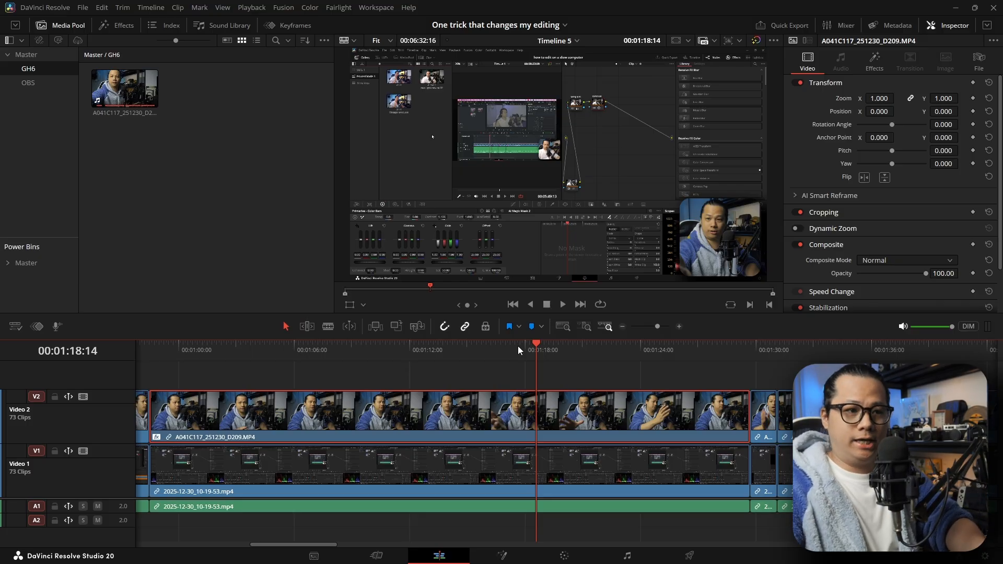
pyautogui.click(547, 374)
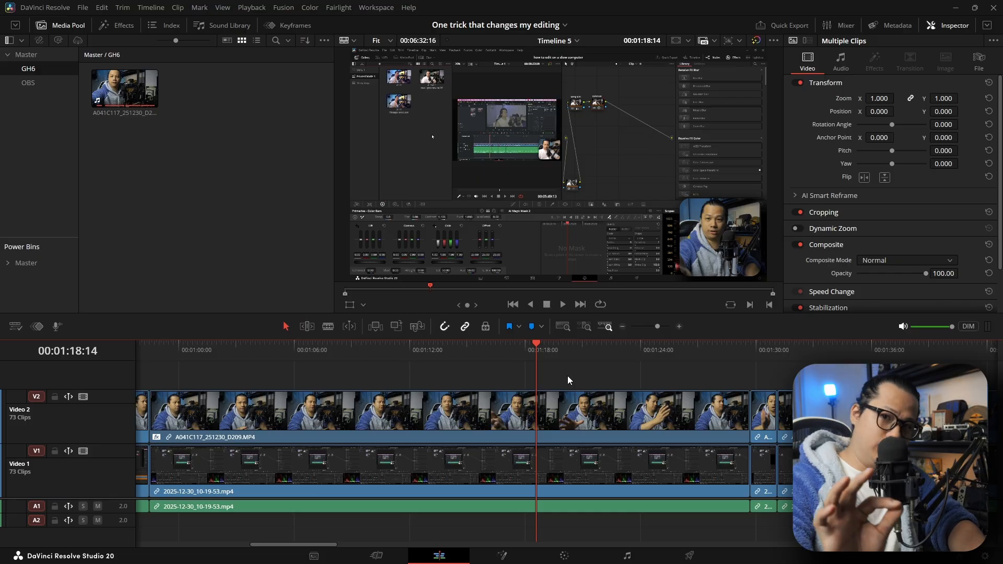
# - Paste the Plugins and Color Correction attributes onto every clip on Video 2 and scrub through the timeline to check them
pyautogui.click(569, 327)
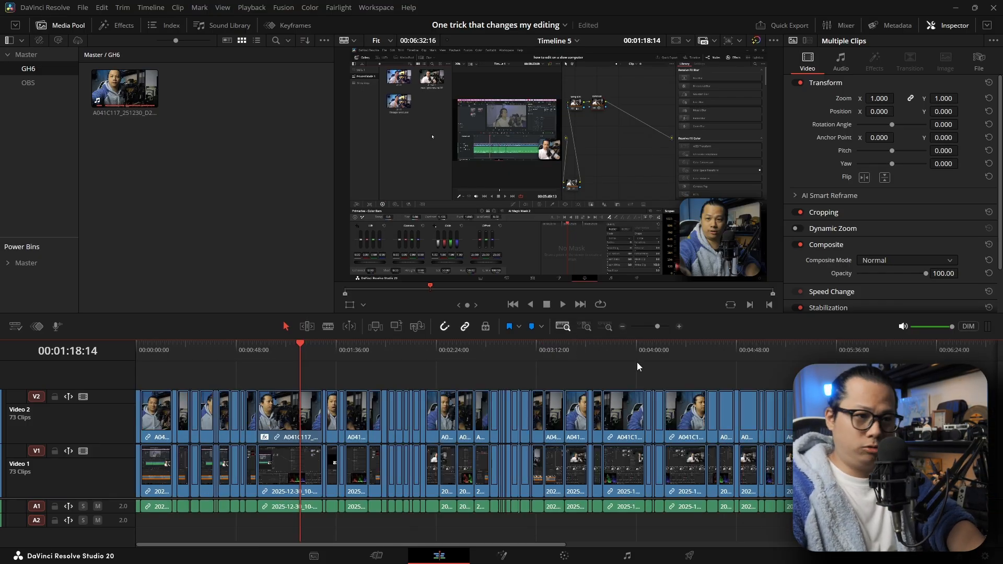
pyautogui.moveTo(972, 381); pyautogui.dragTo(130, 412)
pyautogui.hotkey('alt', 'v')
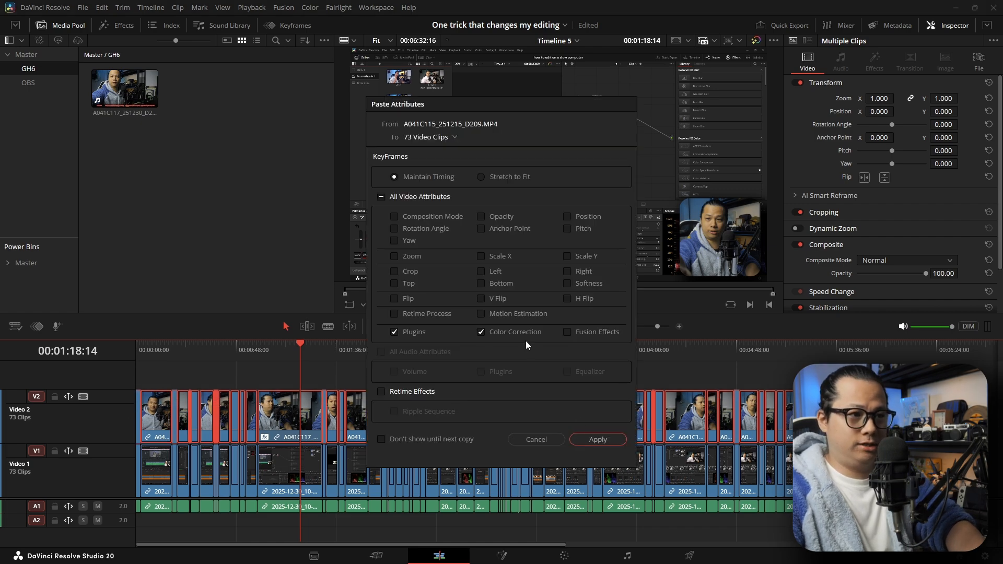
pyautogui.click(598, 440)
pyautogui.moveTo(313, 347); pyautogui.dragTo(626, 363)
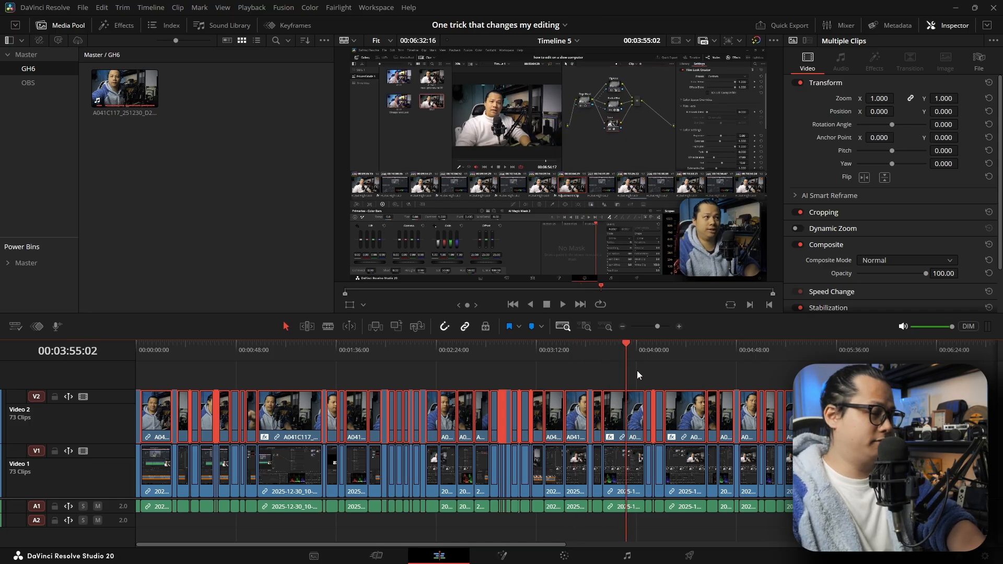
pyautogui.scroll(5, 642, 369)
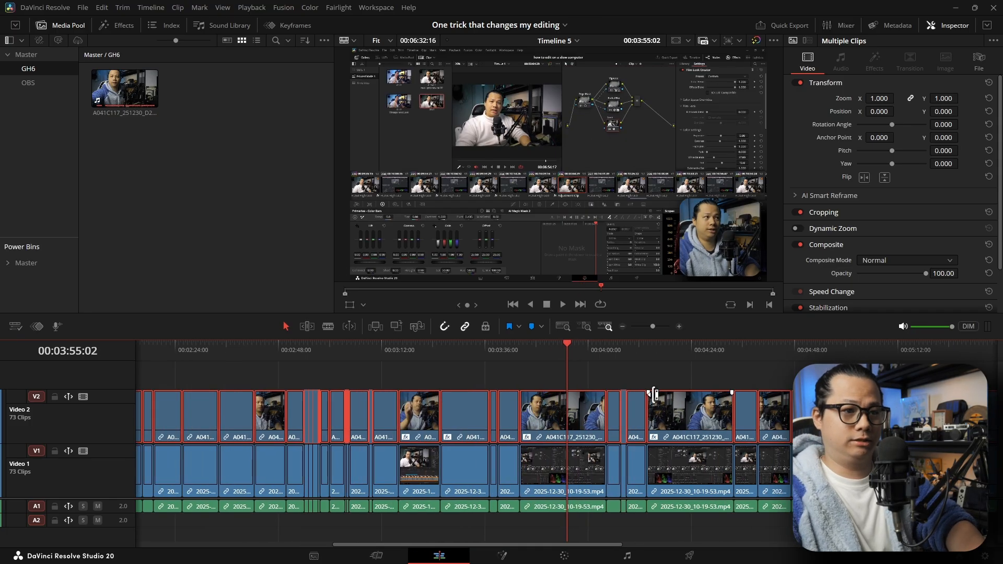
pyautogui.click(548, 358)
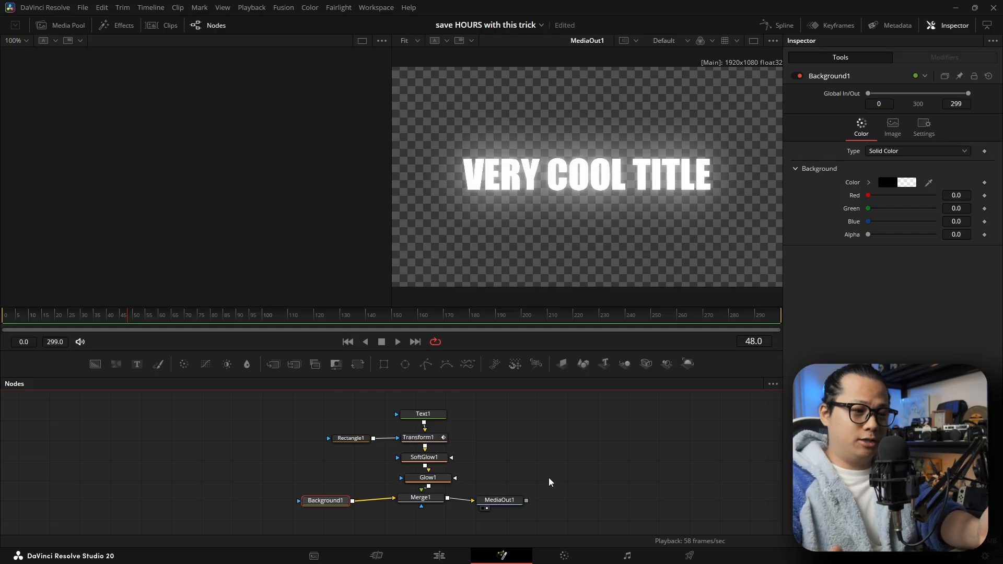
# - Return to the edit timeline of "save HOURS with this trick" and copy the VERY COOL TITLE Fusion composition
pyautogui.click(439, 556)
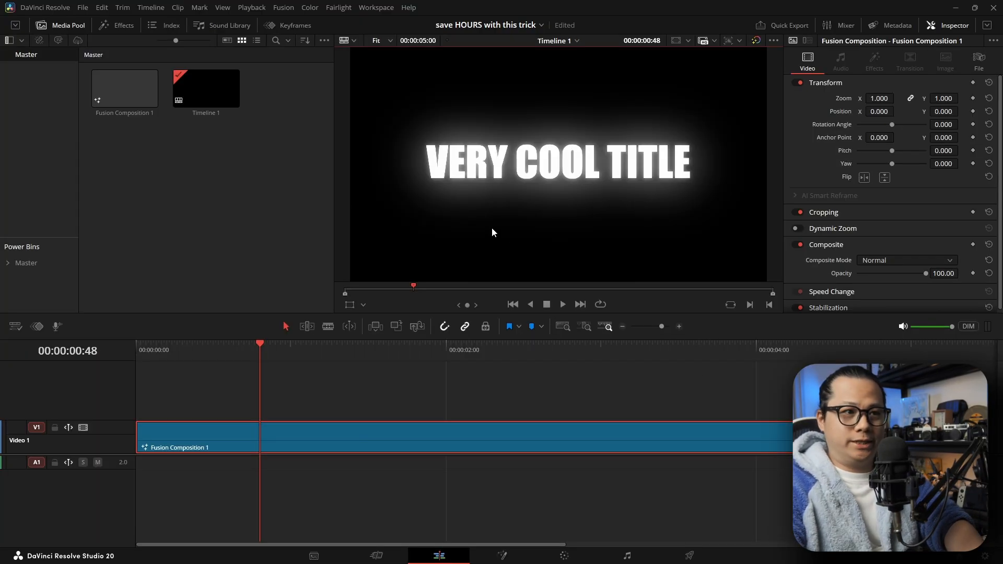
pyautogui.rightClick(372, 435)
pyautogui.click(473, 396)
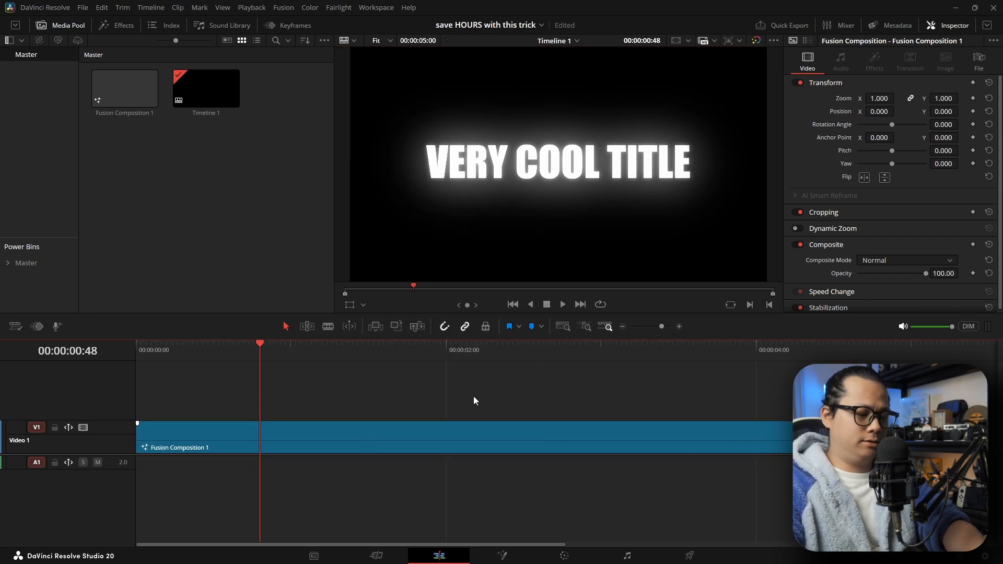
# - Open the project "One trick that changes my editing", paste the Fusion title onto Video 3 at about 00:04:09 and play it back
pyautogui.hotkey('shift', '1')
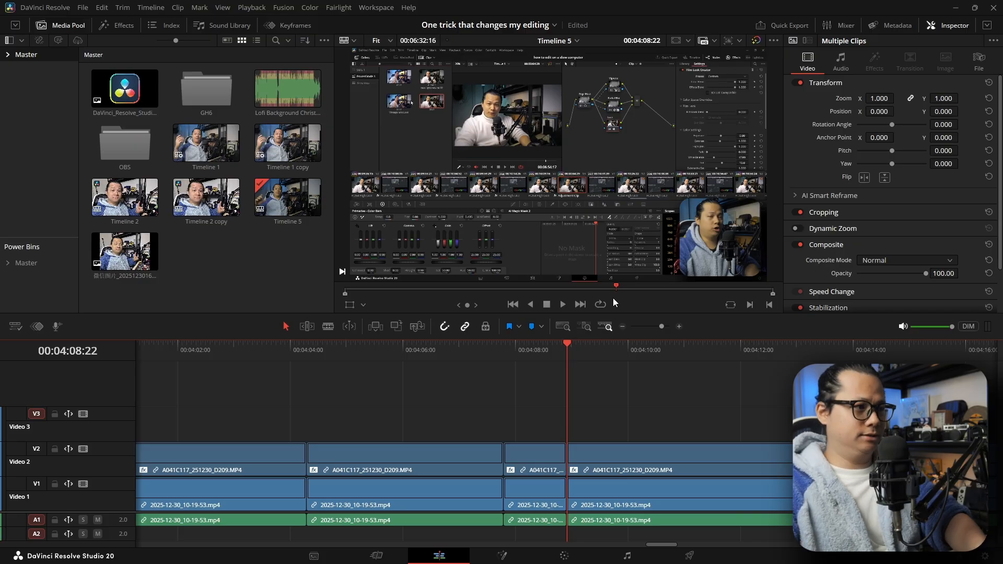
pyautogui.click(35, 415)
pyautogui.moveTo(532, 354); pyautogui.dragTo(579, 362)
pyautogui.hotkey('ctrl', 'v')
pyautogui.click(576, 353)
pyautogui.press('space')
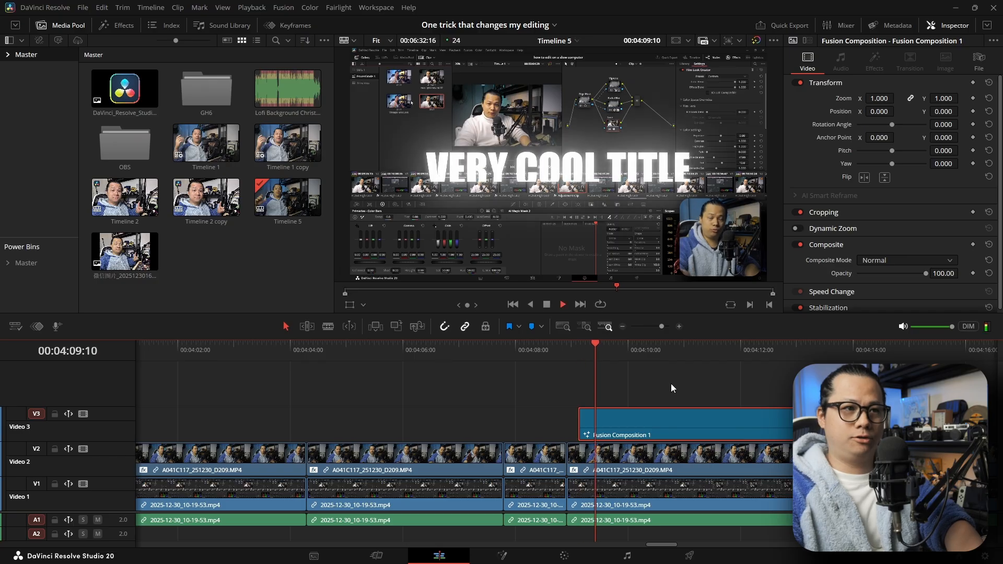
pyautogui.press('space')
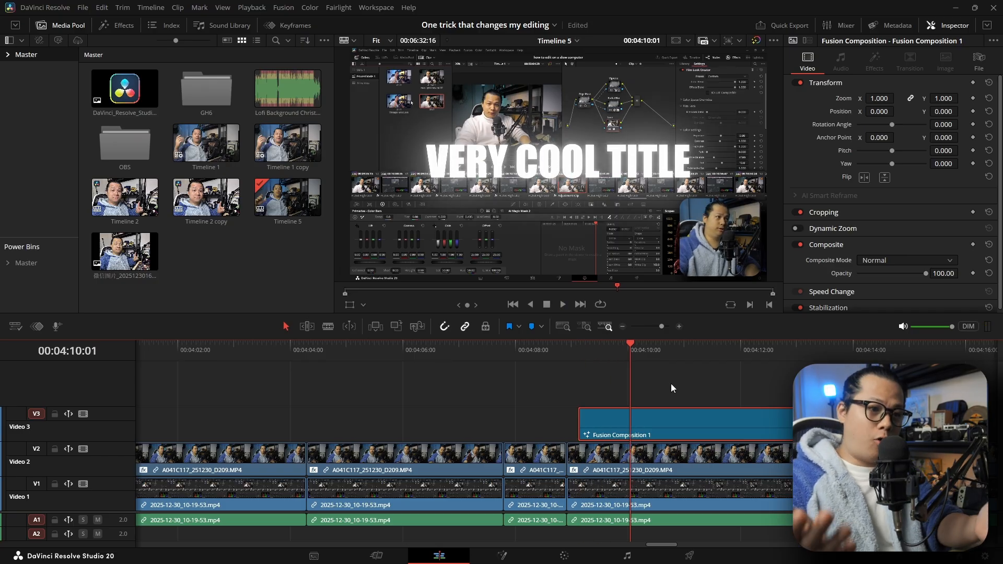